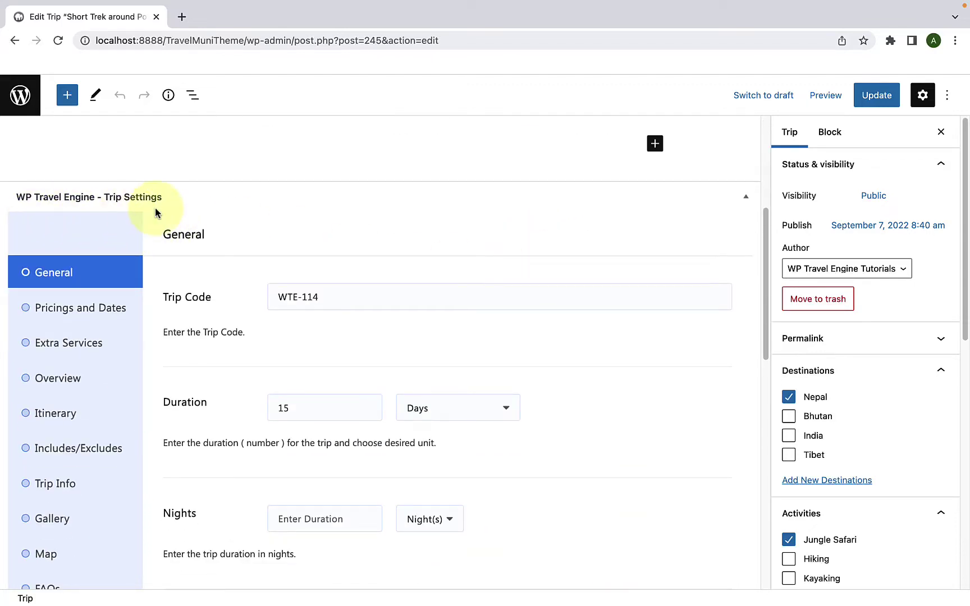
# Scroll down and back up through the trip editor's Trip Settings panel
pyautogui.scroll(-1, 93, 314)
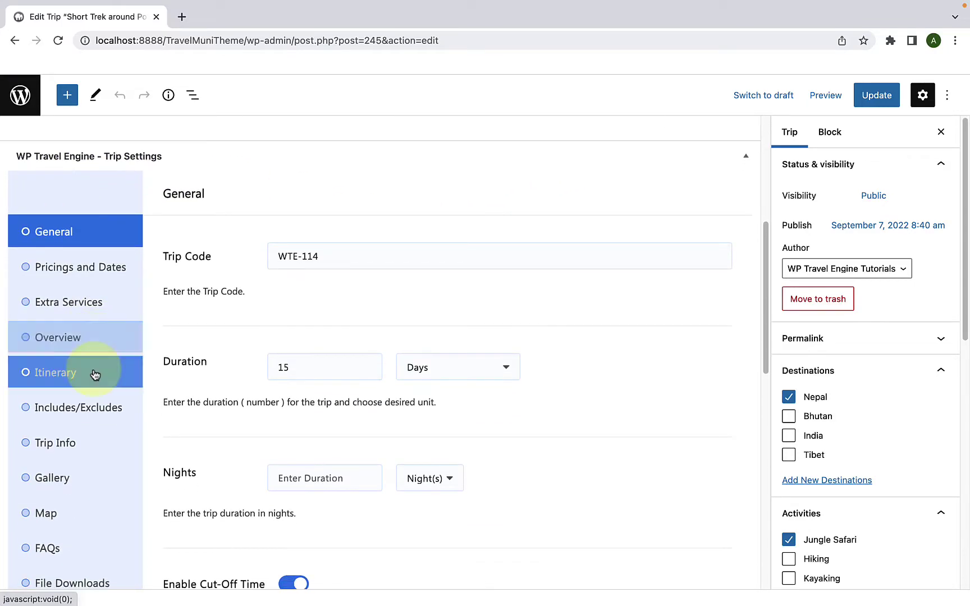
pyautogui.scroll(-1, 100, 401)
pyautogui.scroll(-1, 89, 421)
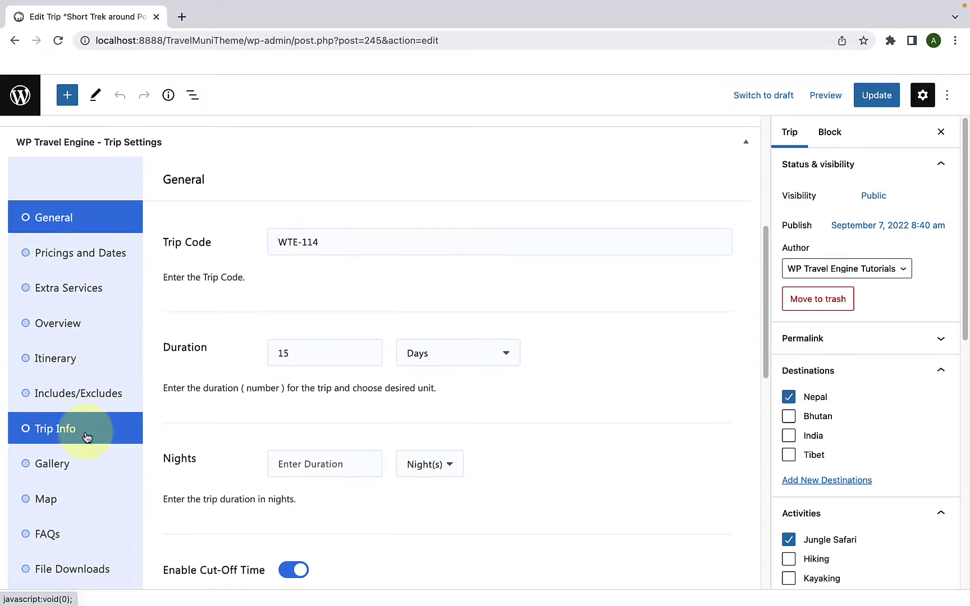
pyautogui.scroll(-5, 67, 550)
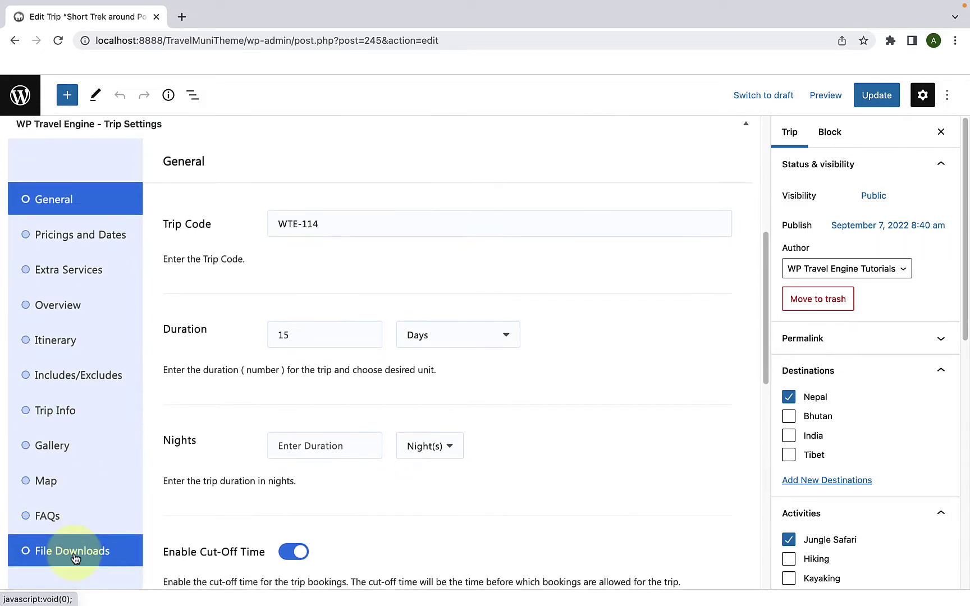
pyautogui.scroll(3, 77, 555)
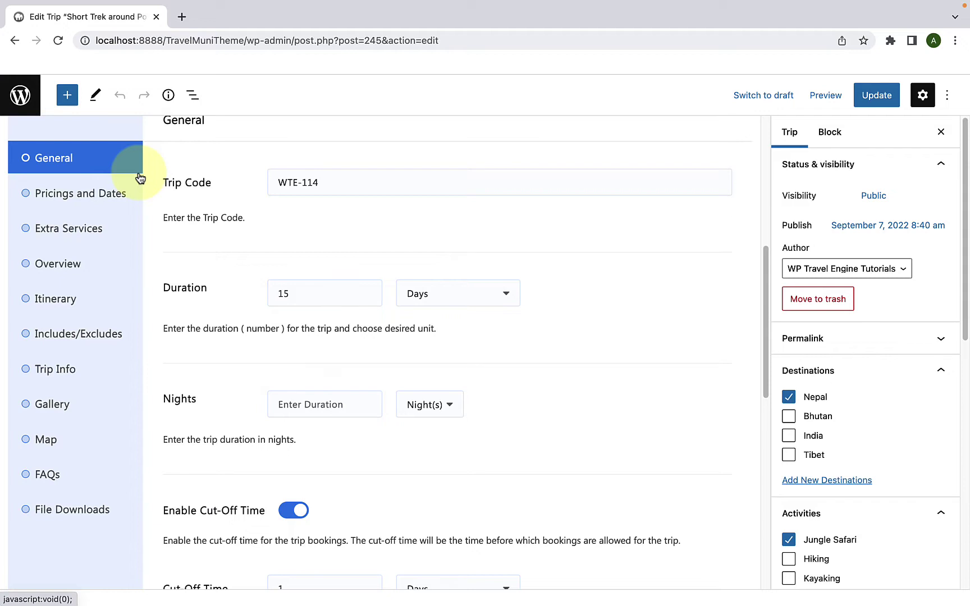
pyautogui.scroll(3, 140, 177)
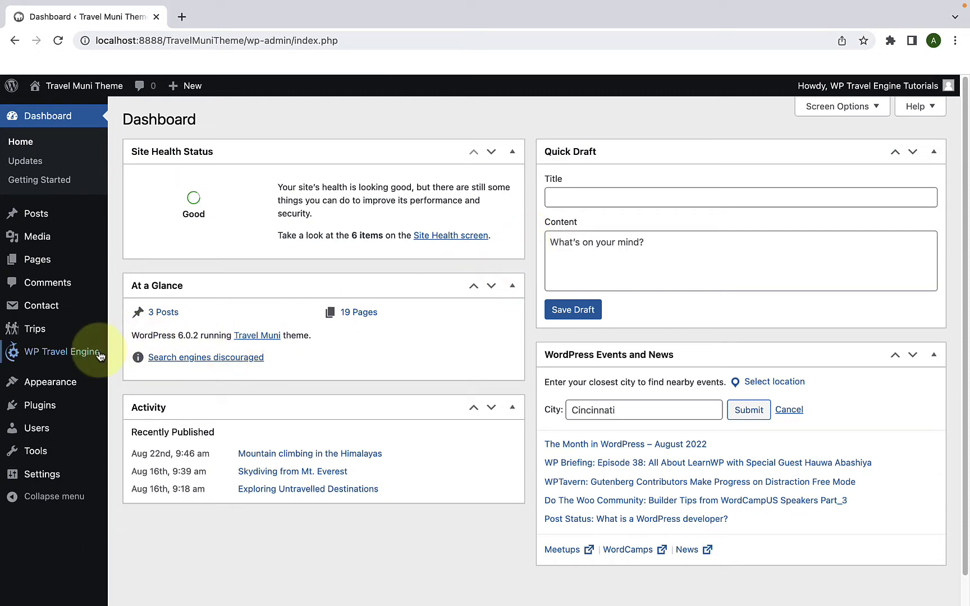
# Show WP Travel Engine's Trip Tabs Settings with Overview, Itinerary, Cost, Dates, FAQs and Map
pyautogui.moveTo(95, 355)
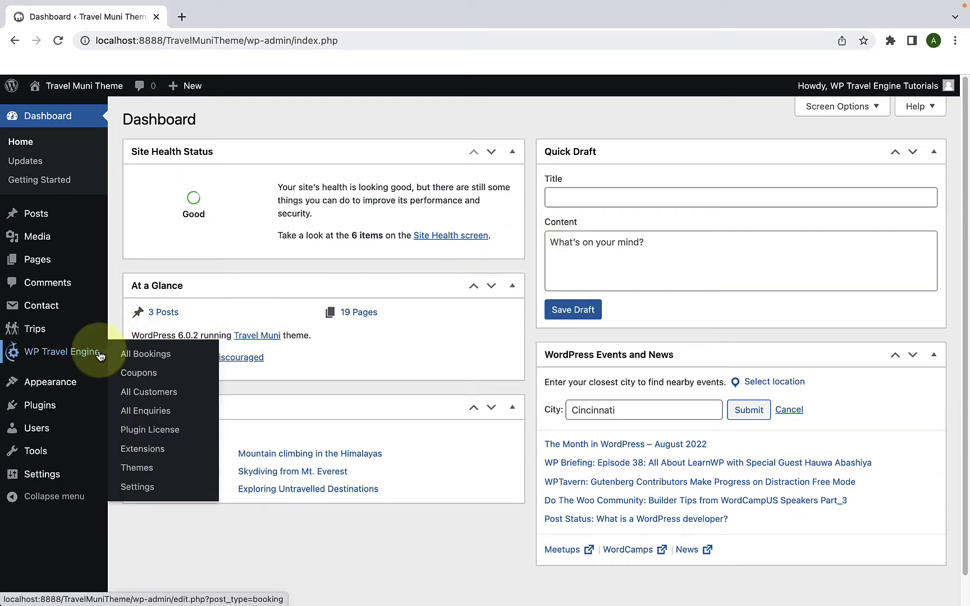
pyautogui.click(151, 495)
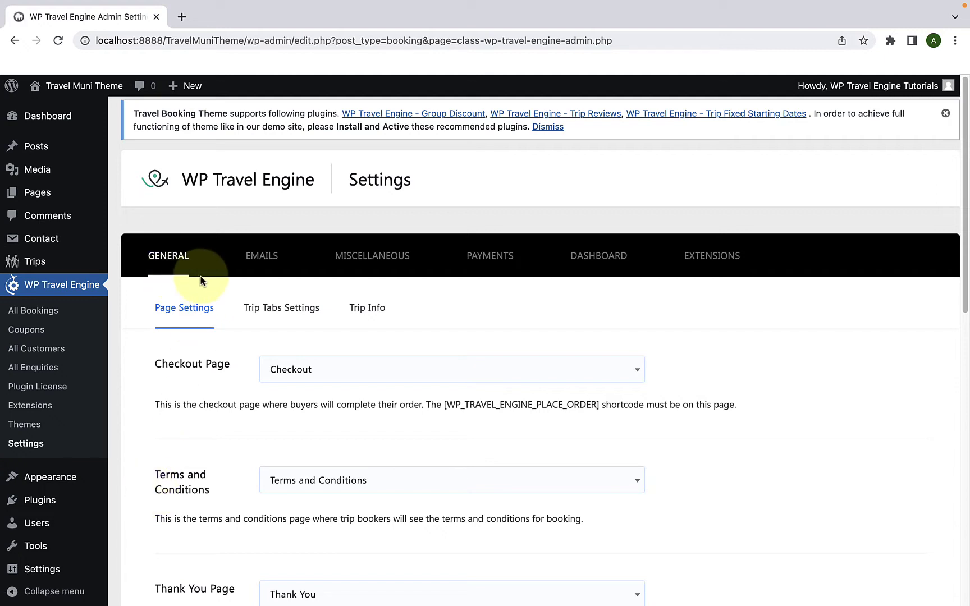
pyautogui.click(272, 319)
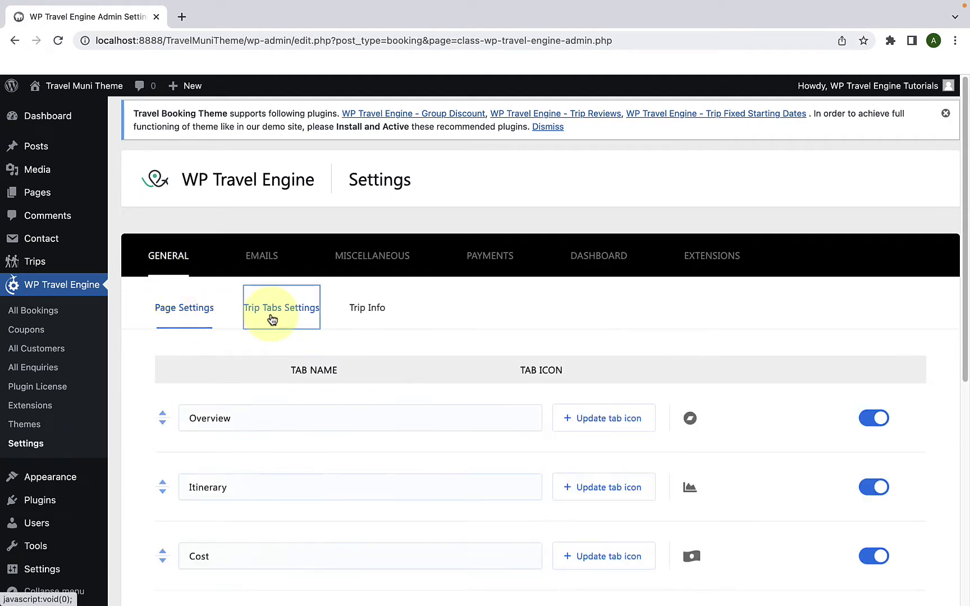
pyautogui.scroll(-7, 281, 399)
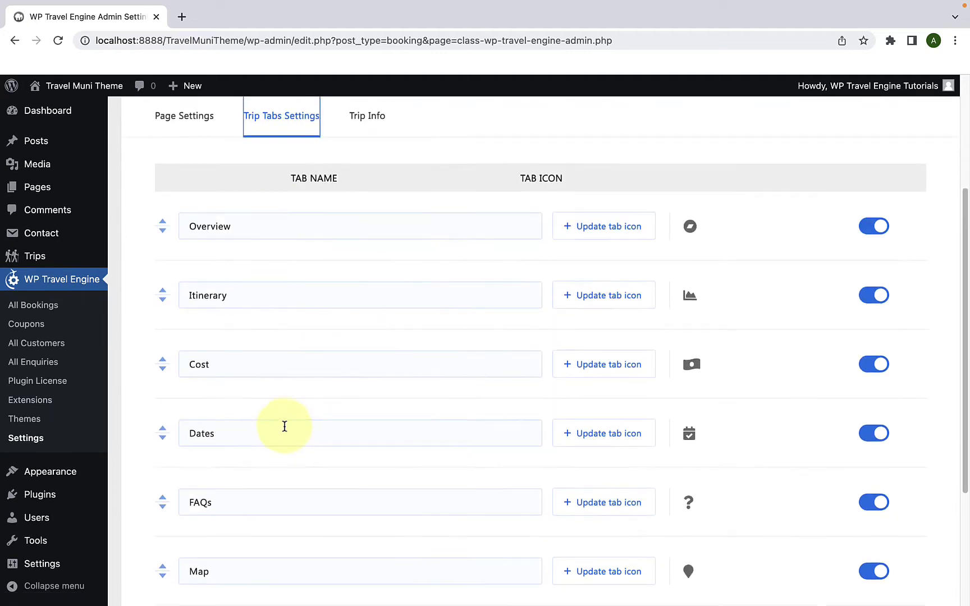
pyautogui.scroll(4, 296, 401)
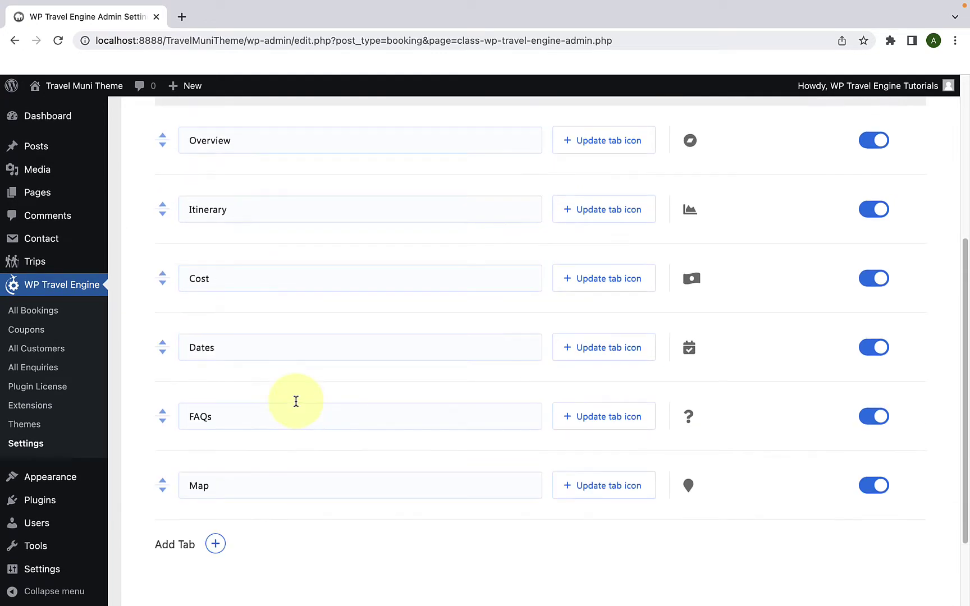
pyautogui.scroll(-4, 291, 398)
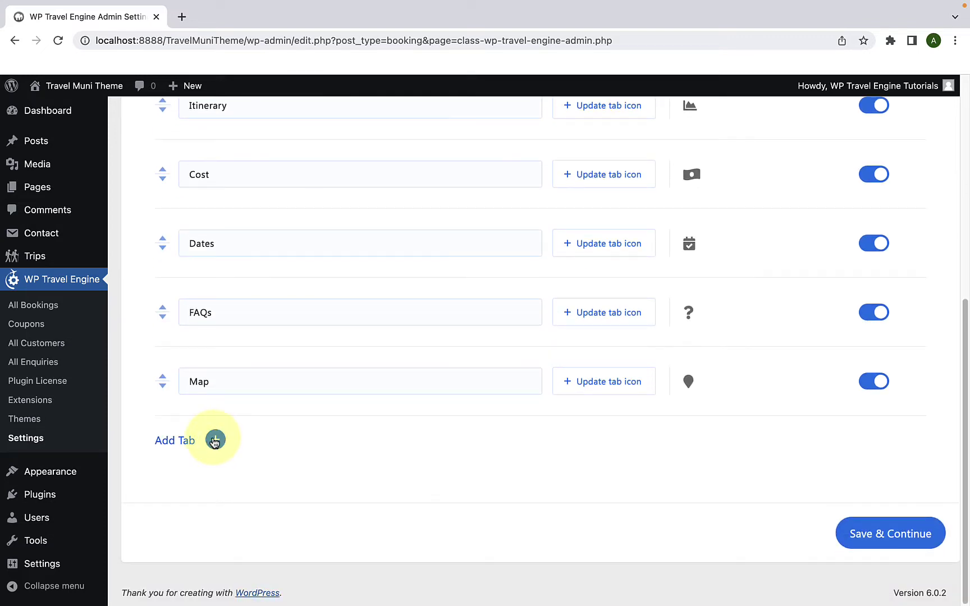
# Add a new enabled trip tab labelled 'Meals' below the Map tab
pyautogui.click(215, 441)
pyautogui.scroll(-1, 224, 426)
pyautogui.click(244, 382)
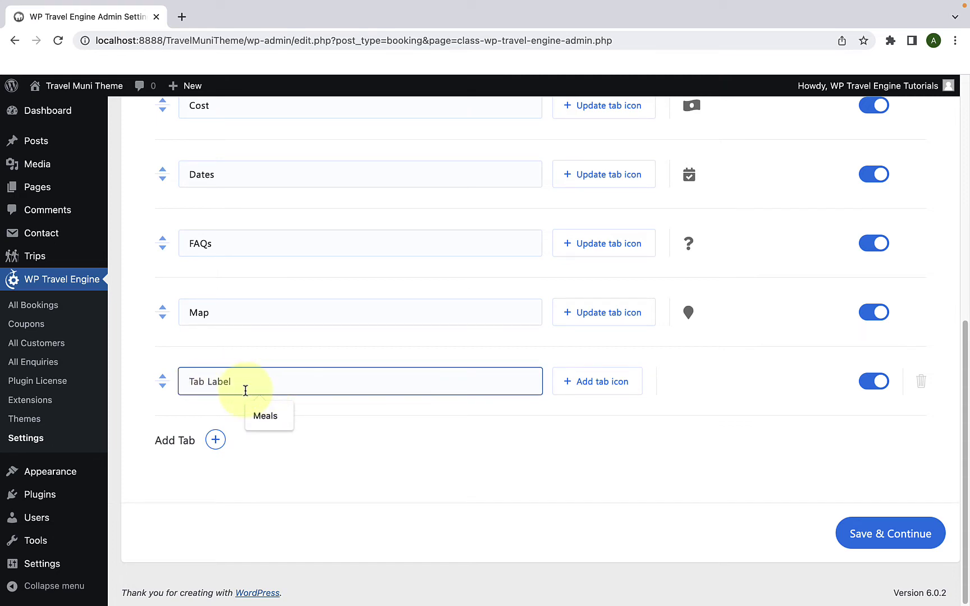
pyautogui.click(266, 416)
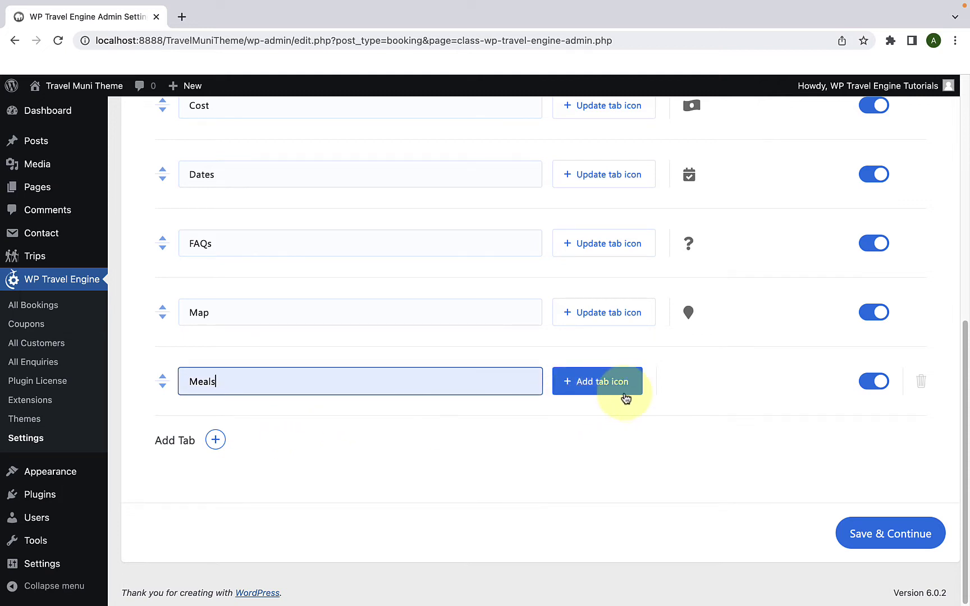
# Give the Meals tab the cocktail icon, found by searching 'co', and save the settings
pyautogui.click(583, 387)
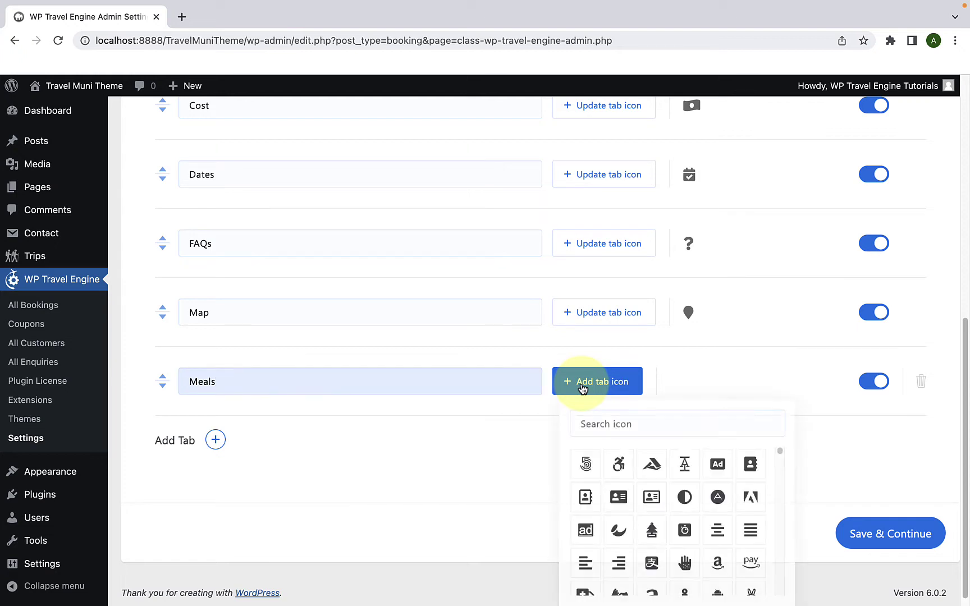
pyautogui.scroll(-1, 614, 483)
pyautogui.scroll(-10, 614, 484)
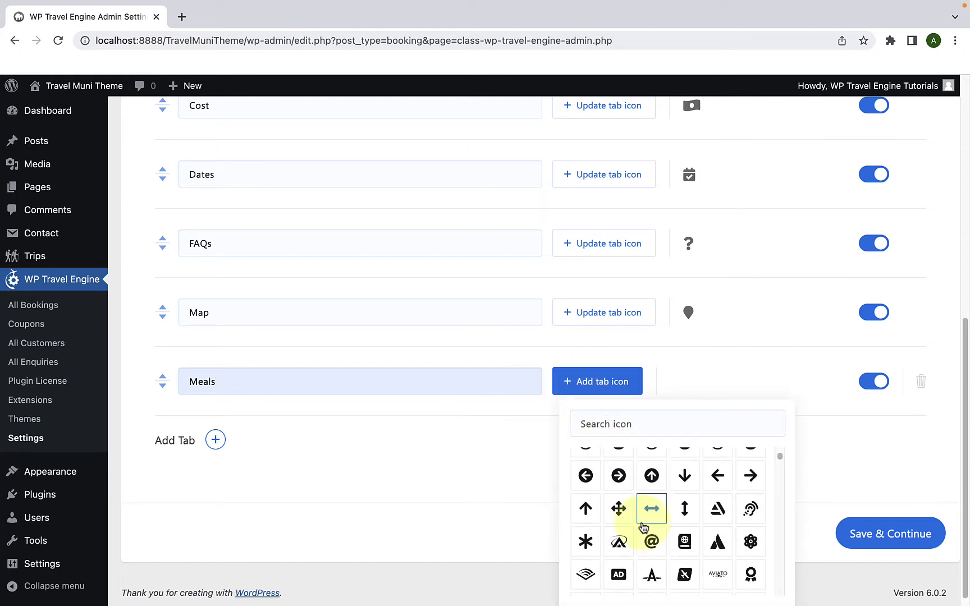
pyautogui.scroll(-3, 650, 528)
pyautogui.scroll(8, 649, 519)
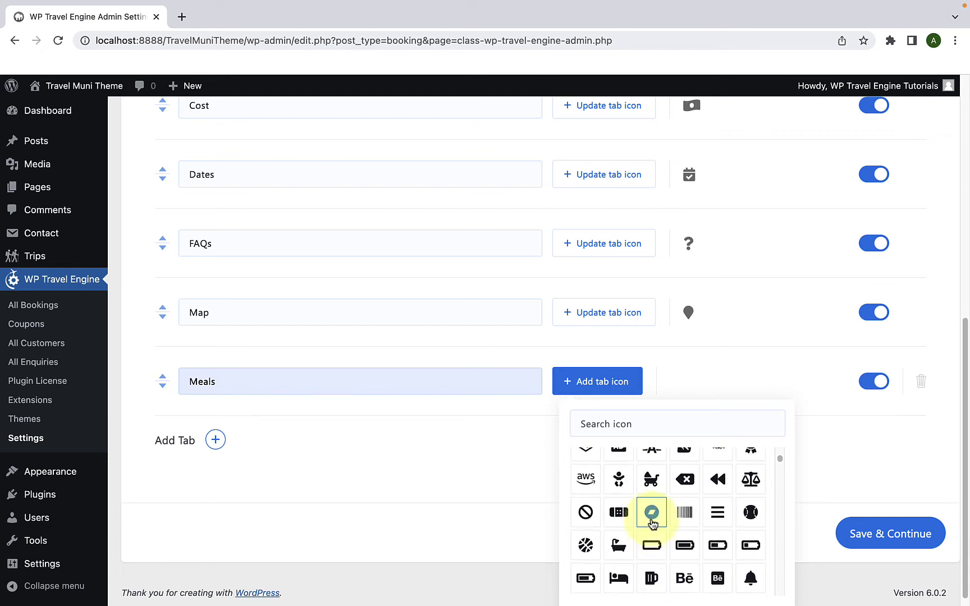
pyautogui.click(612, 421)
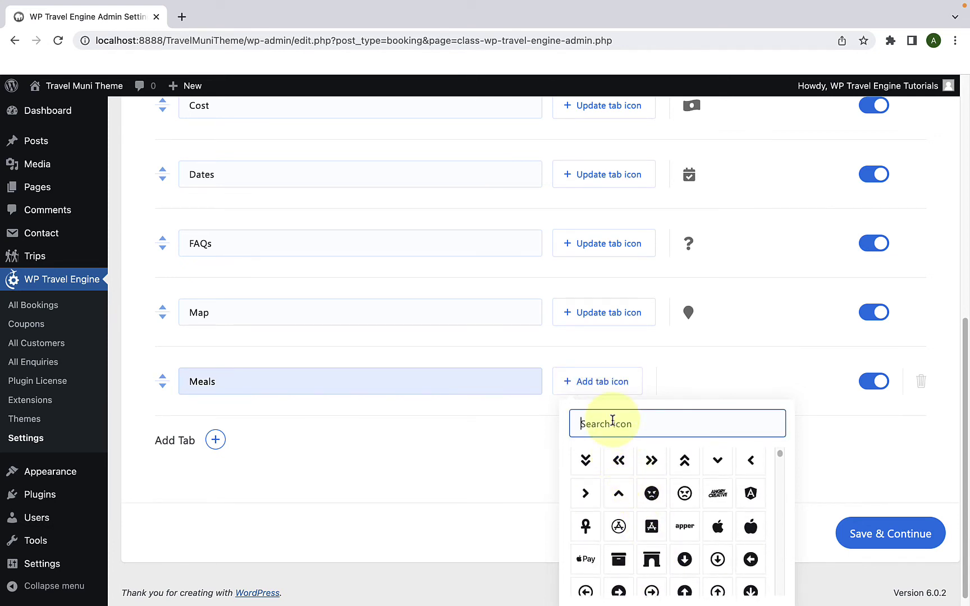
pyautogui.write('co')
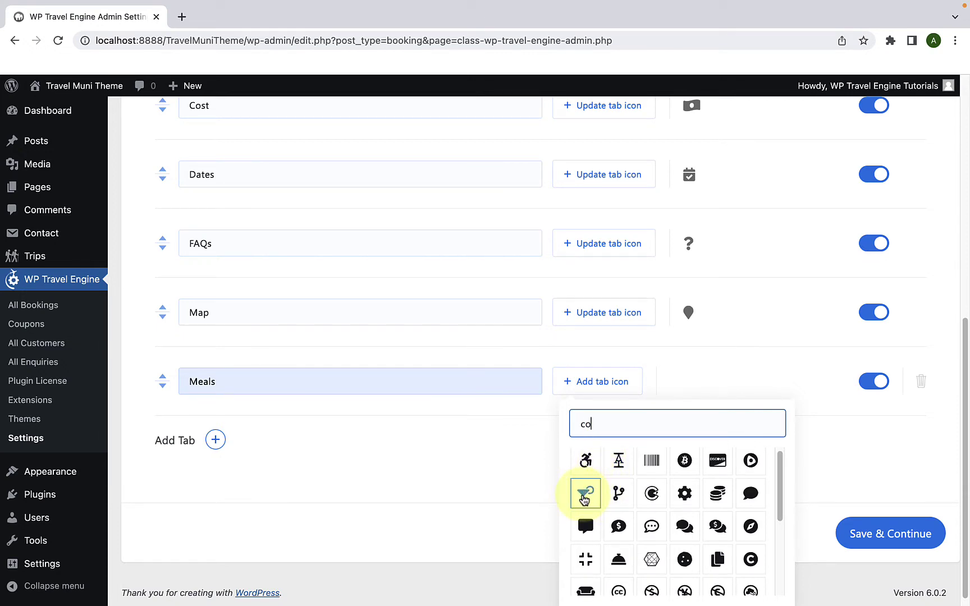
pyautogui.click(584, 499)
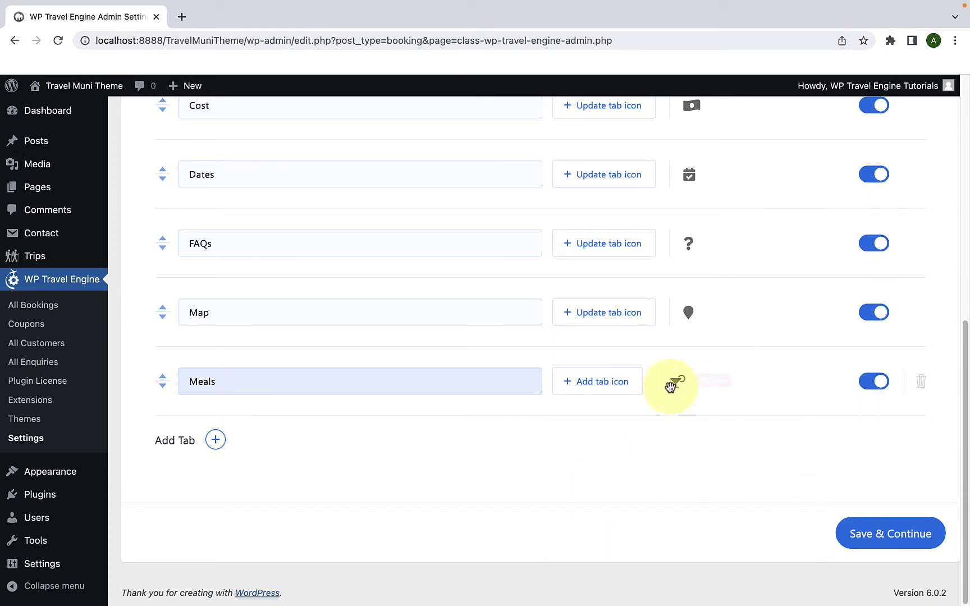
pyautogui.click(884, 534)
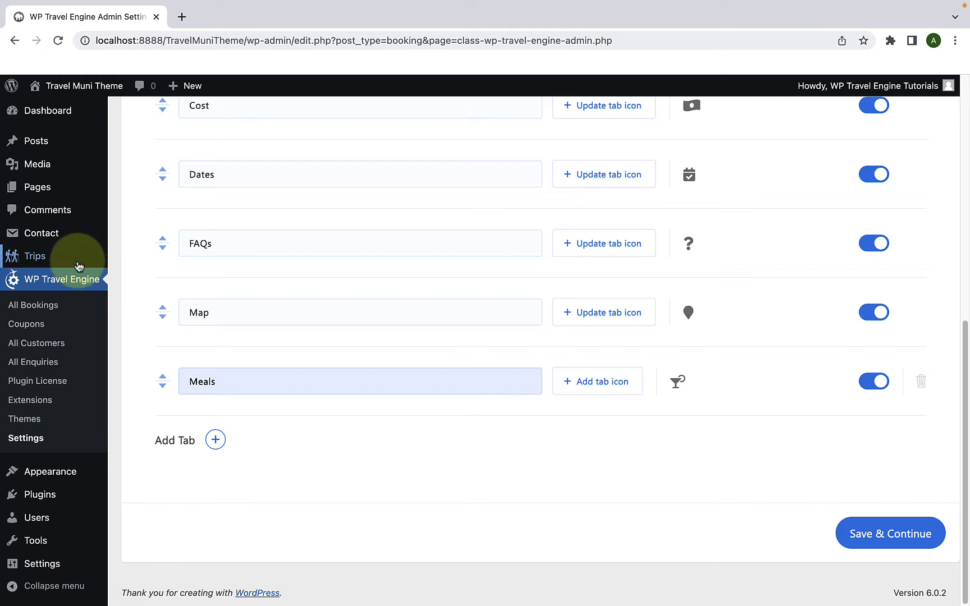
# Open Annapurna Base Camp Trek — 2.0 from All Trips for editing
pyautogui.moveTo(81, 257)
pyautogui.click(139, 264)
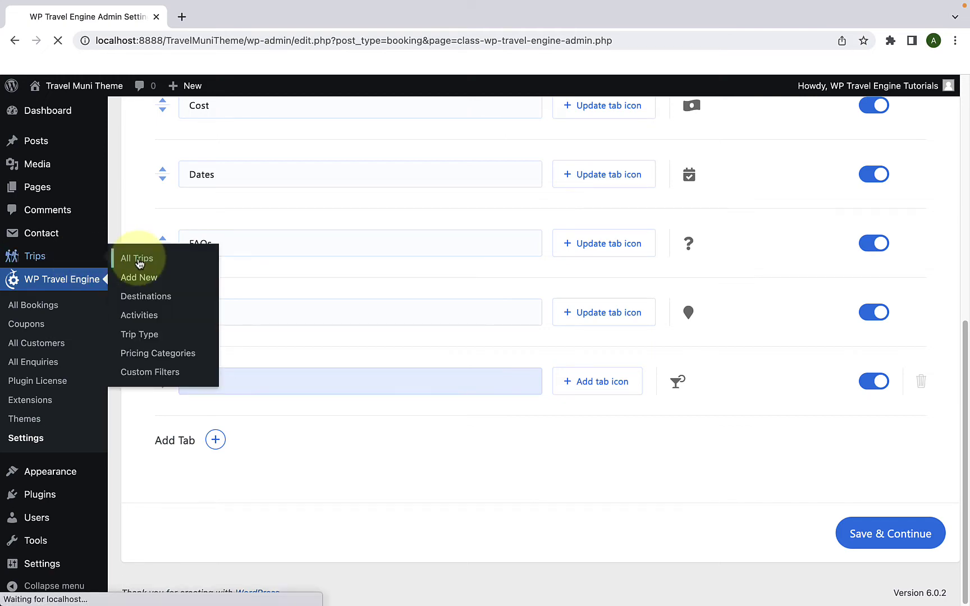
pyautogui.scroll(-5, 214, 460)
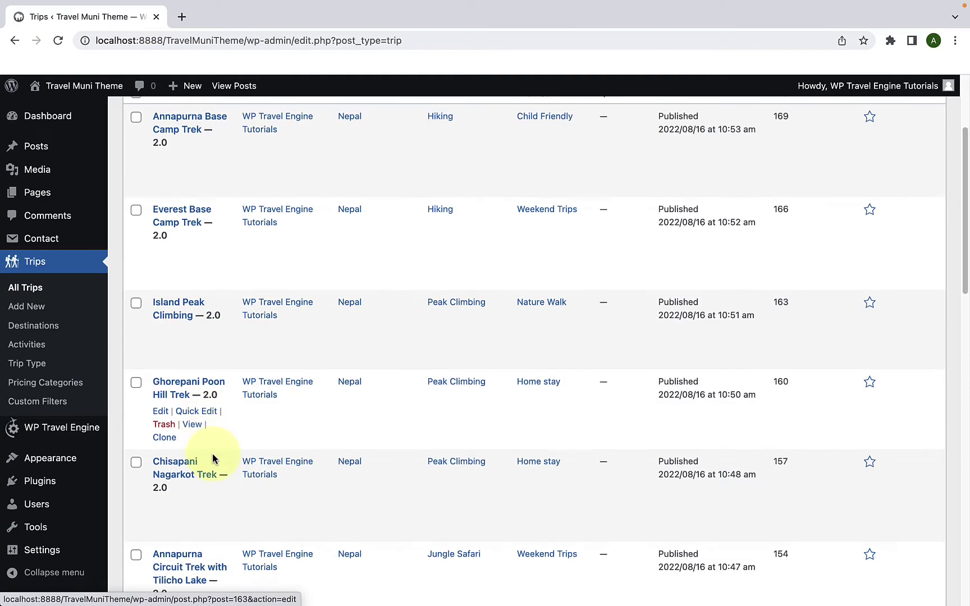
pyautogui.scroll(6, 221, 455)
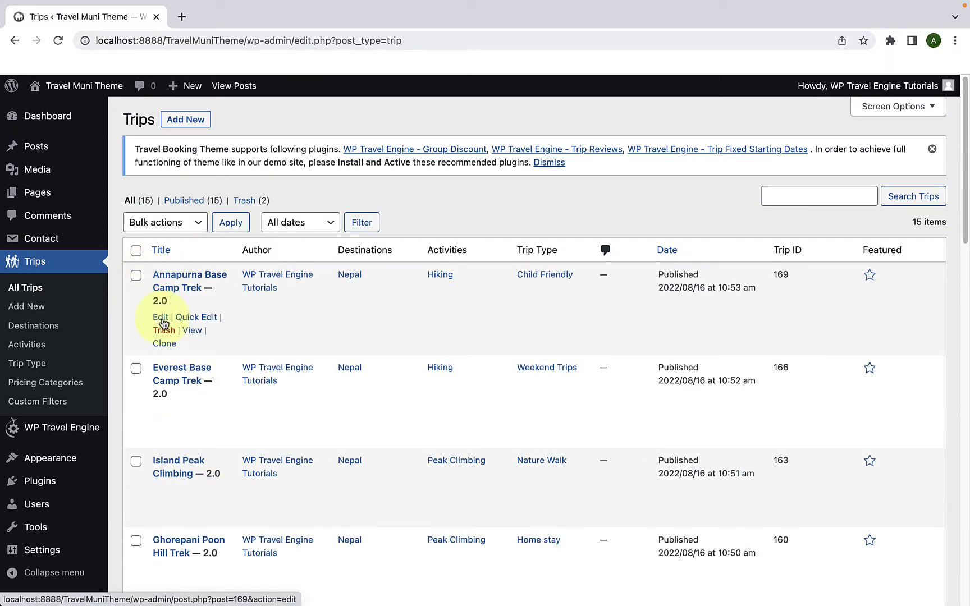
pyautogui.click(161, 318)
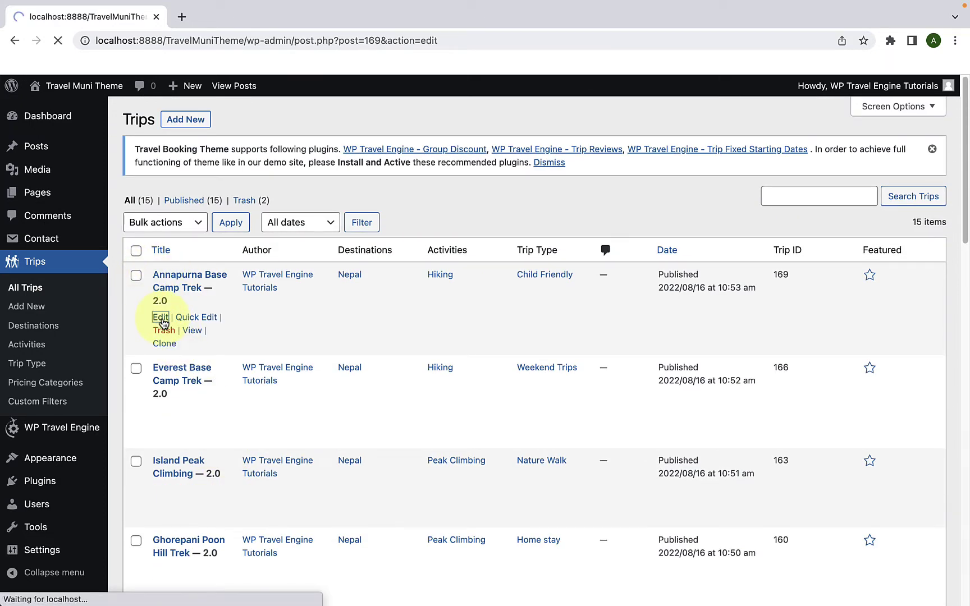
pyautogui.scroll(-5, 108, 476)
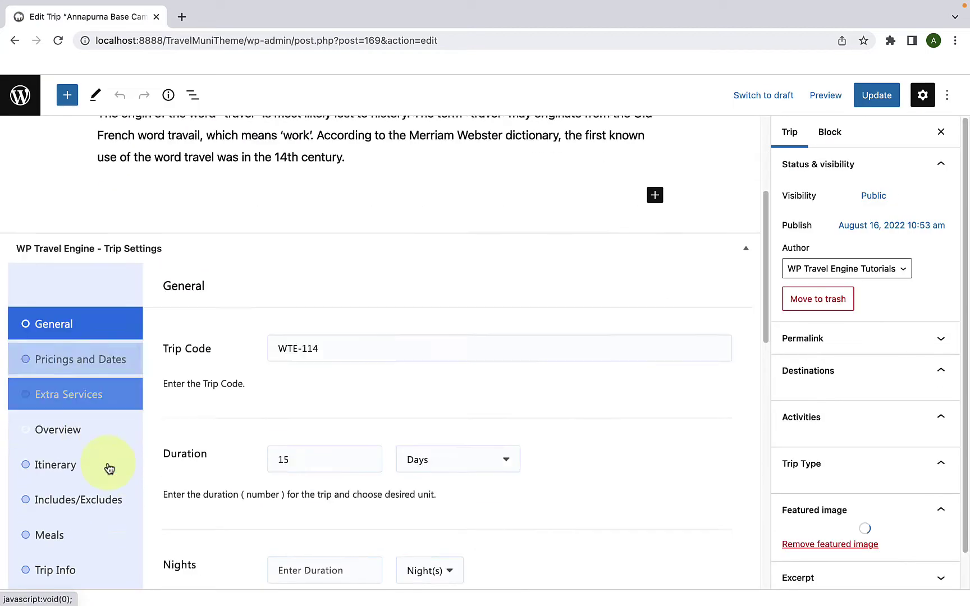
pyautogui.scroll(-3, 109, 468)
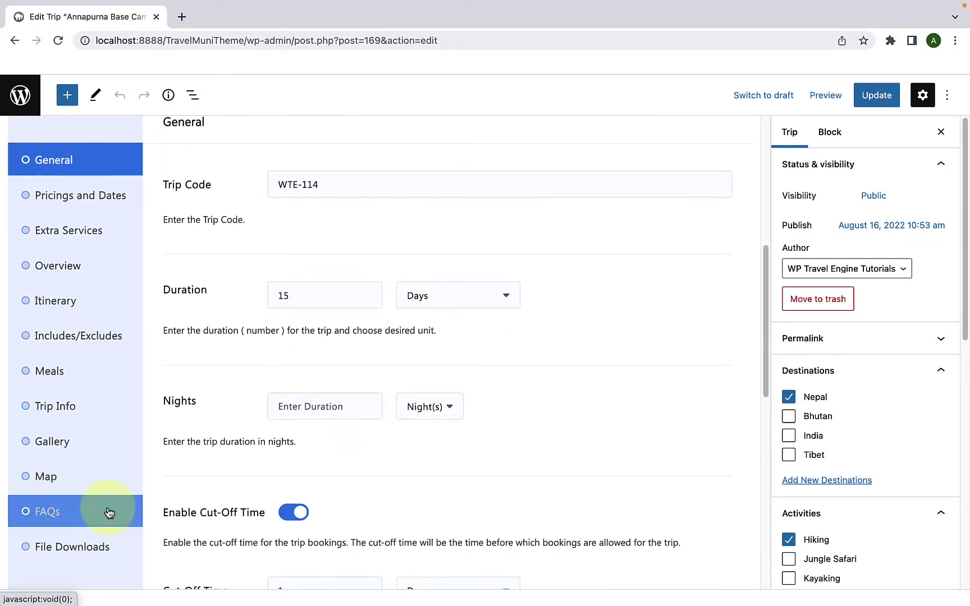
# Paste the Tiananmen gate history paragraphs into the trip's Meals tab content and update the trip
pyautogui.click(98, 370)
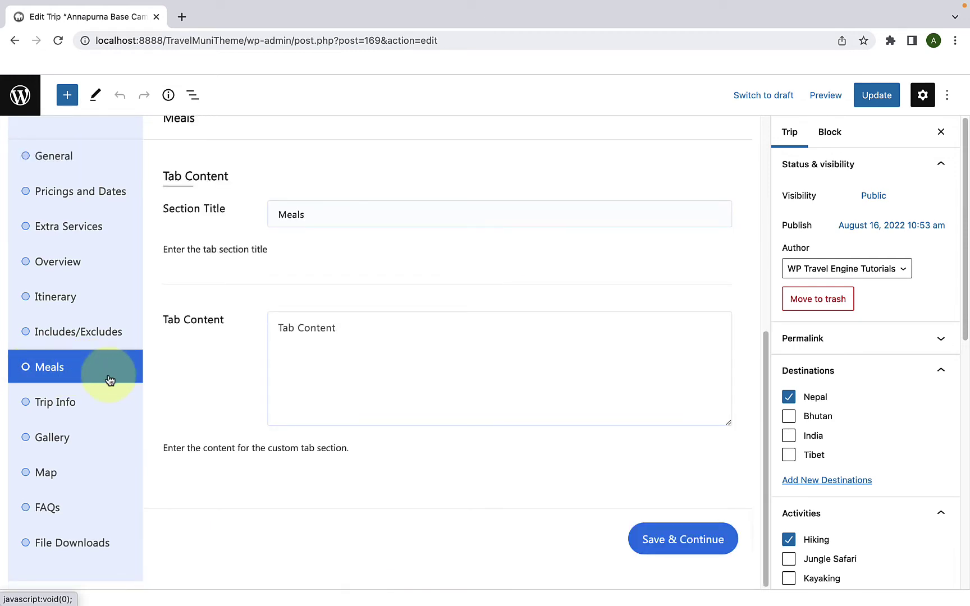
pyautogui.click(313, 220)
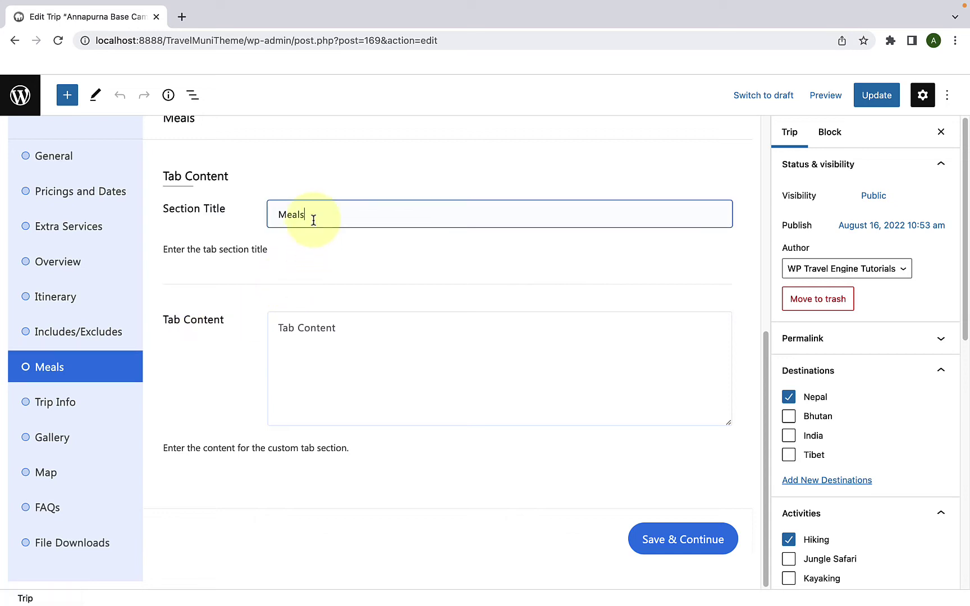
pyautogui.click(321, 339)
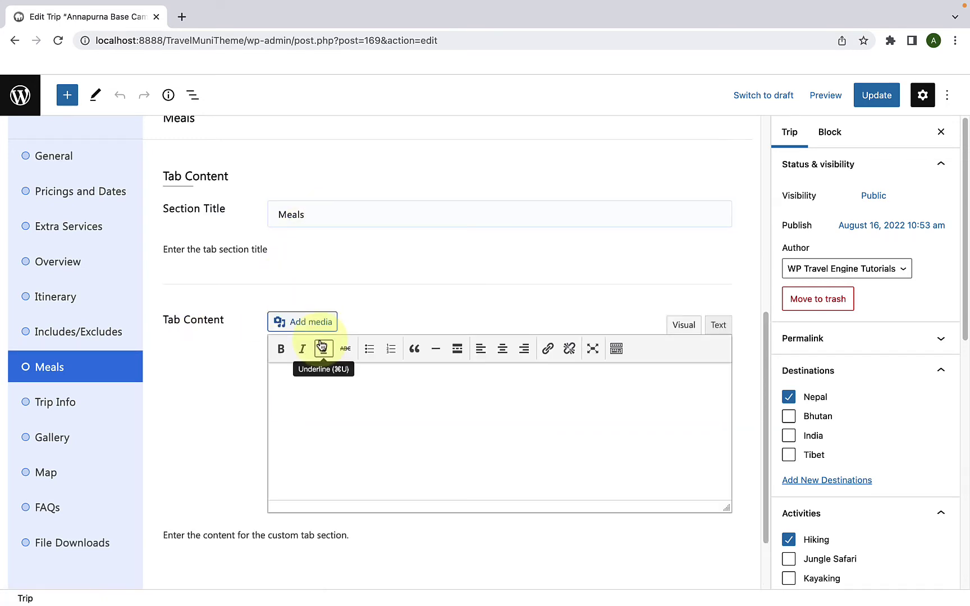
pyautogui.click(313, 398)
pyautogui.press('super+v')
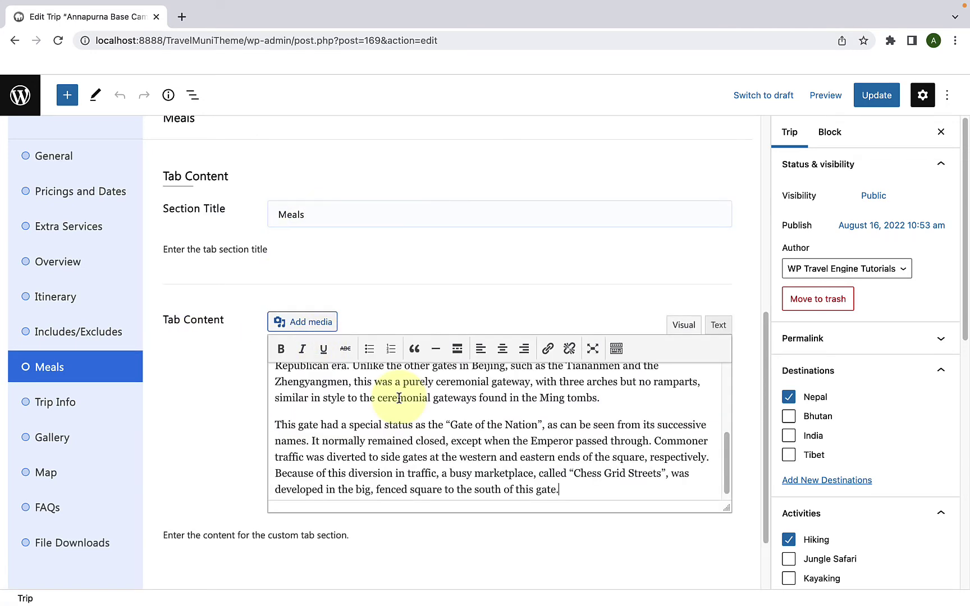
pyautogui.scroll(5, 398, 398)
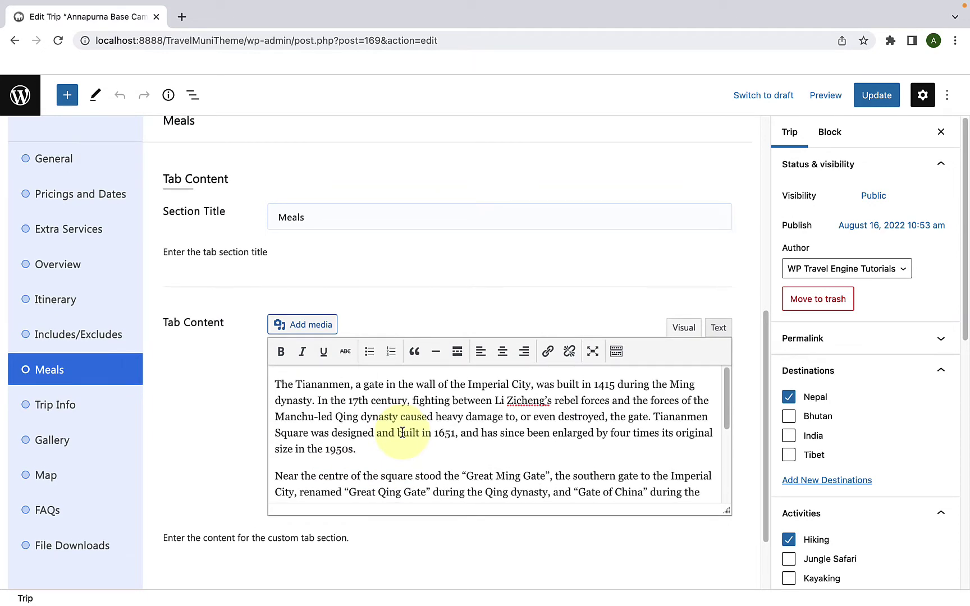
pyautogui.click(881, 89)
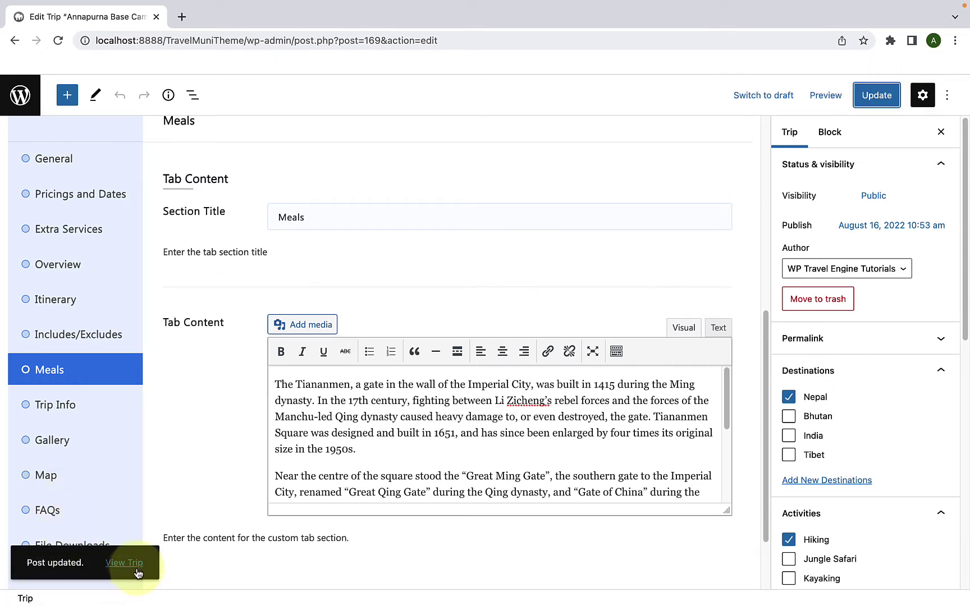
# Open the live Annapurna Base Camp Trek page in a new browser tab
pyautogui.rightClick(138, 570)
pyautogui.click(225, 362)
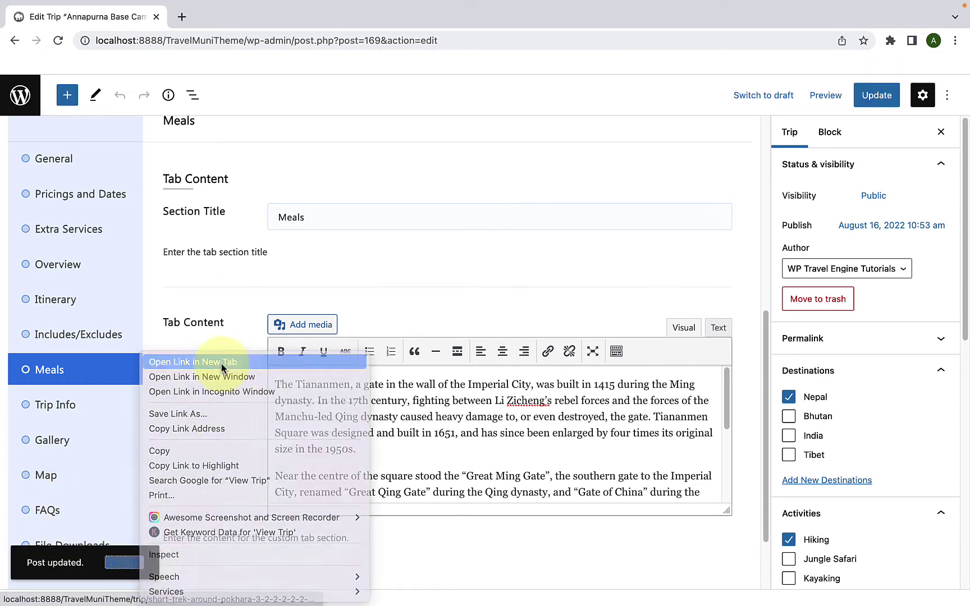
pyautogui.click(272, 18)
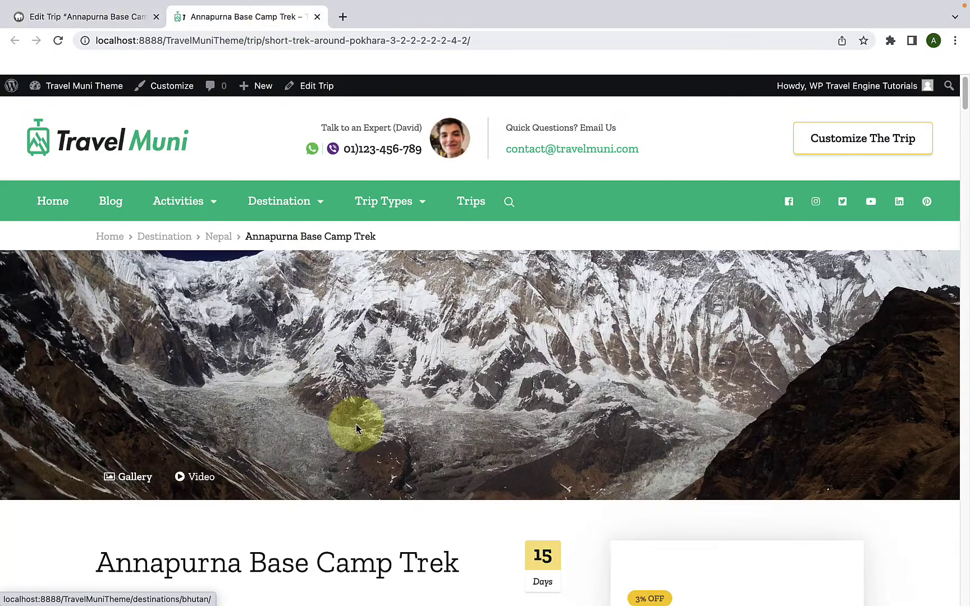
pyautogui.scroll(-6, 356, 423)
pyautogui.scroll(-10, 356, 426)
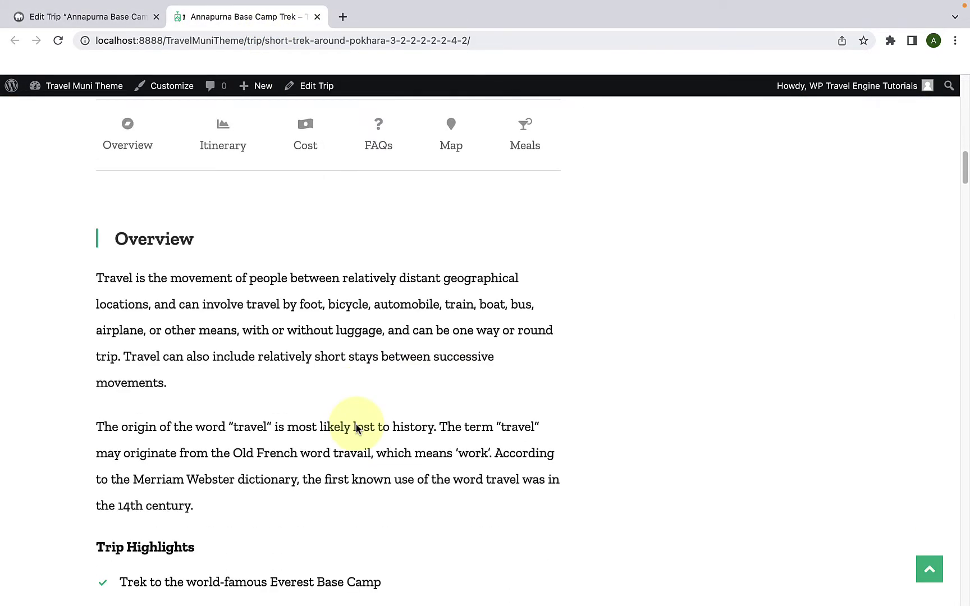
pyautogui.scroll(1, 357, 423)
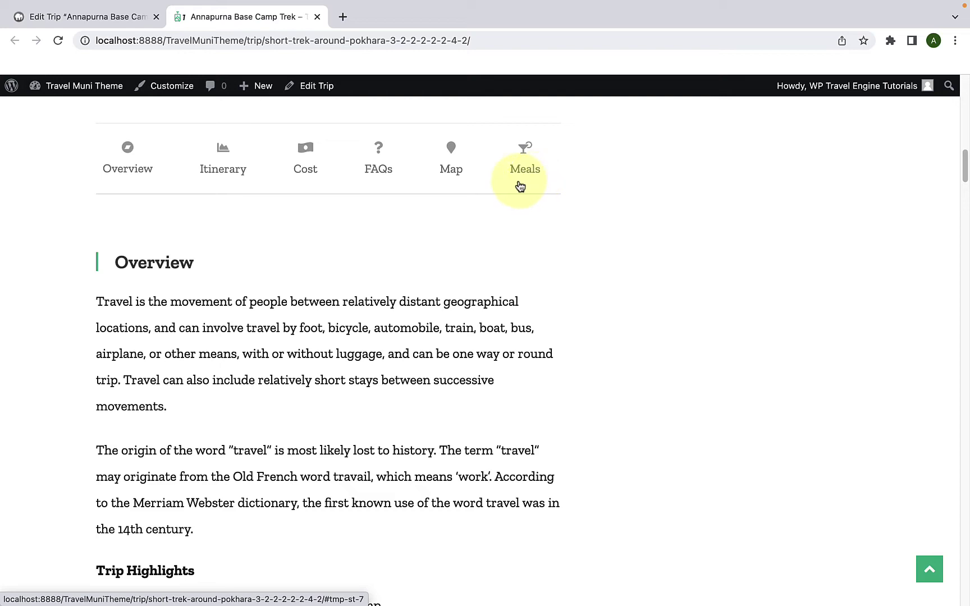
# Check the Meals section shows the Tiananmen paragraphs, then return to the page top
pyautogui.click(544, 186)
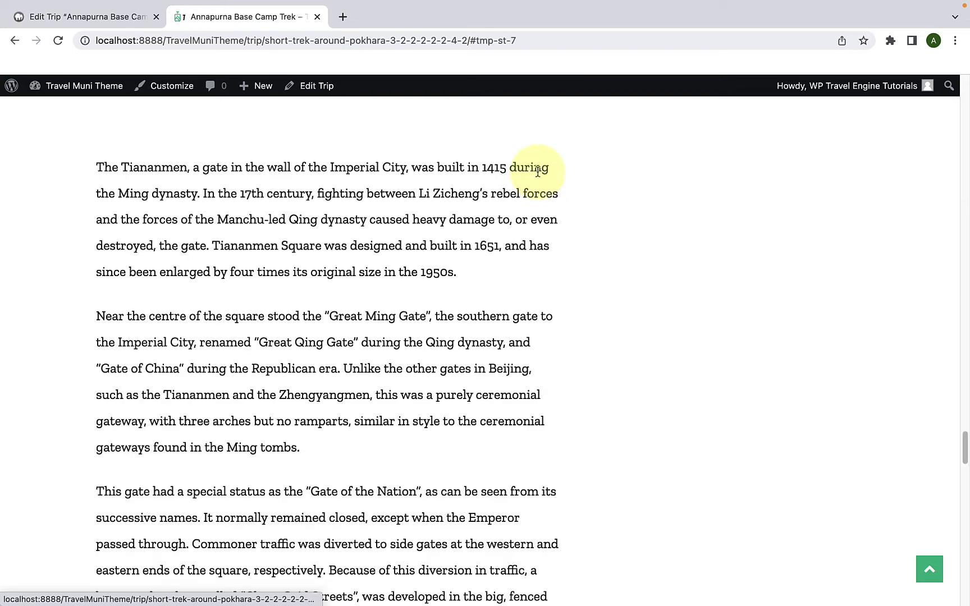
pyautogui.scroll(-4, 511, 308)
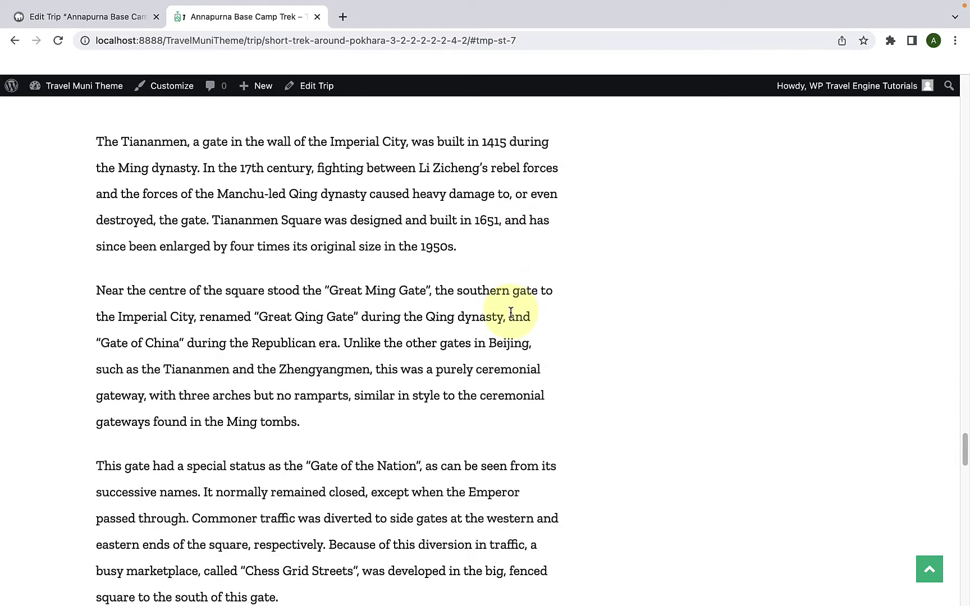
pyautogui.scroll(3, 511, 316)
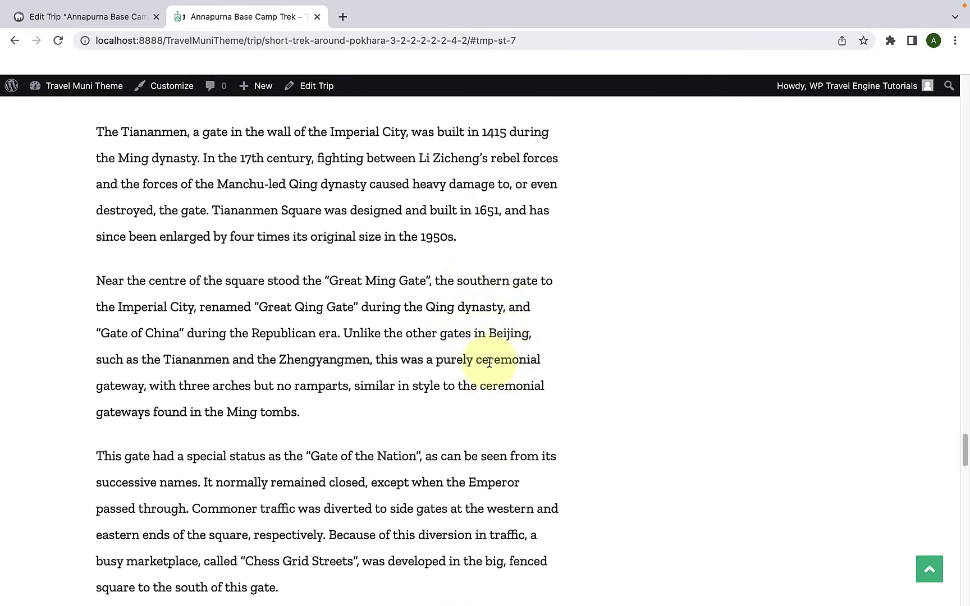
pyautogui.click(927, 576)
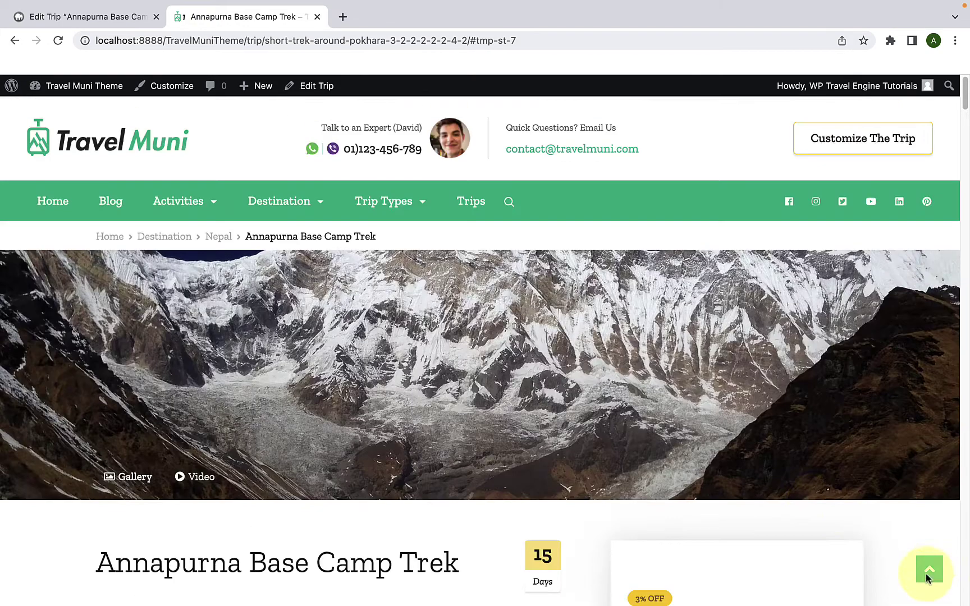
# Go from the trip editor back to Trips and on to WP Travel Engine Settings
pyautogui.click(115, 17)
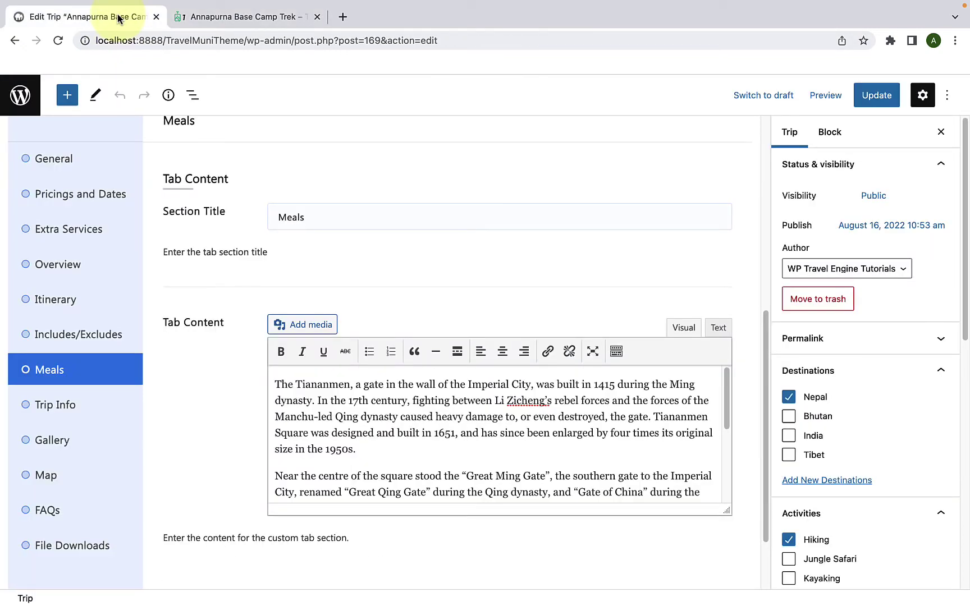
pyautogui.click(12, 41)
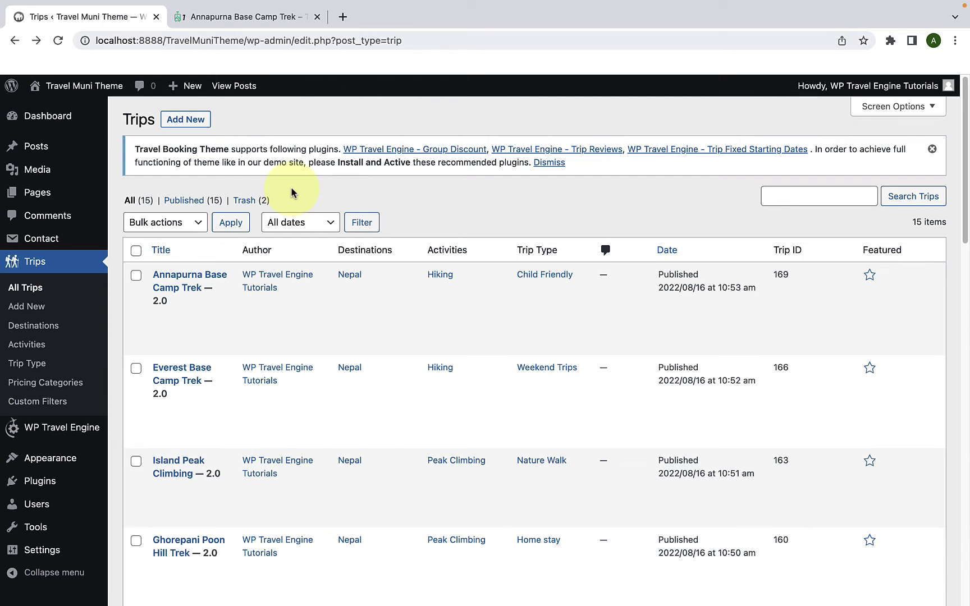
pyautogui.moveTo(84, 426)
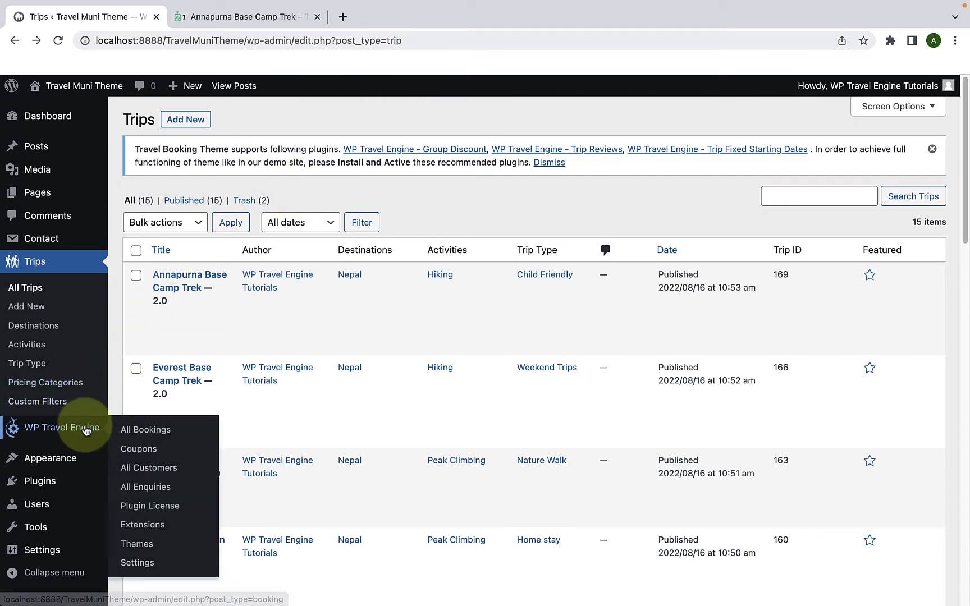
pyautogui.click(146, 563)
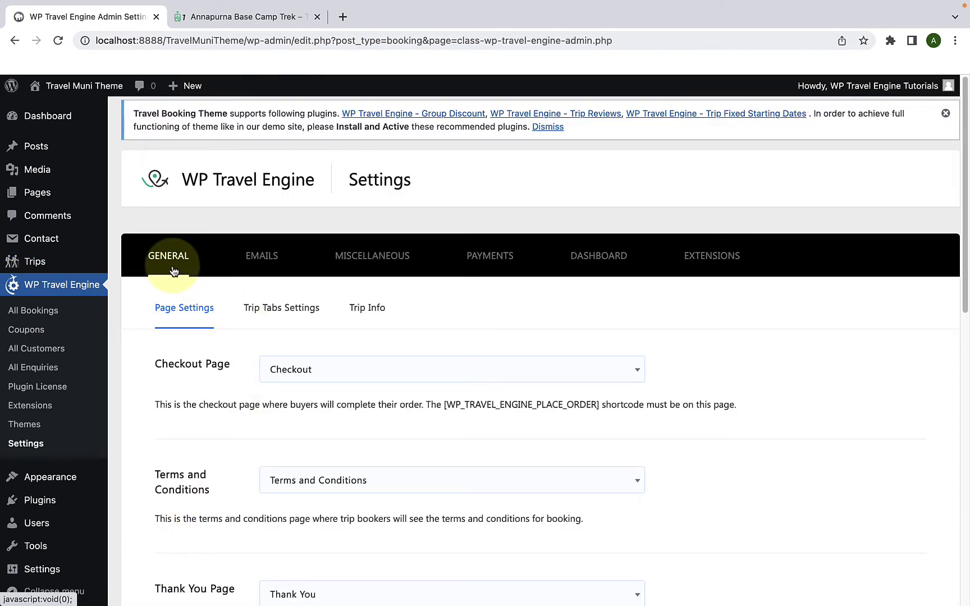
# Delete the Meals row in Trip Tabs Settings and save the change
pyautogui.click(287, 320)
pyautogui.scroll(-3, 329, 432)
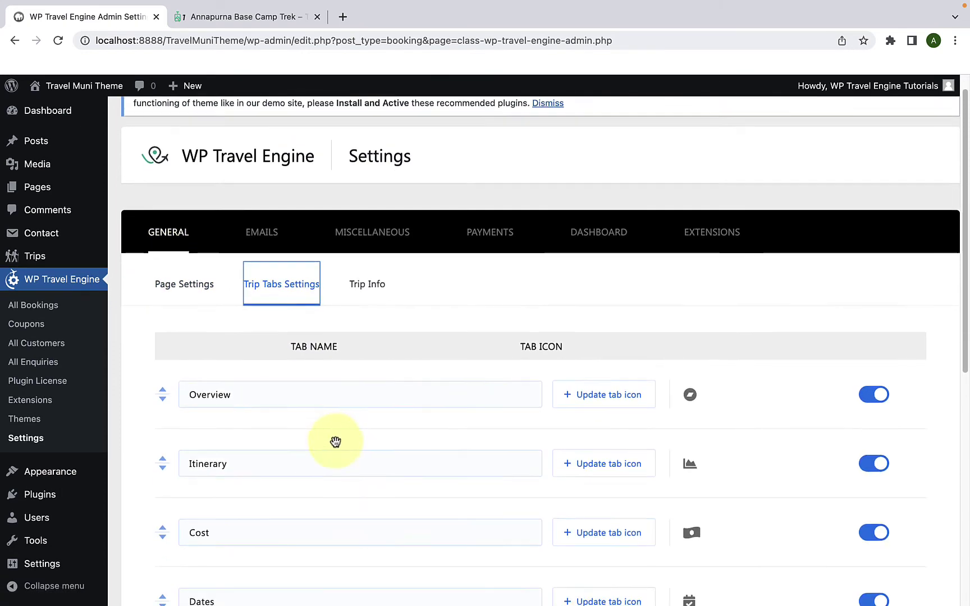
pyautogui.scroll(-5, 337, 442)
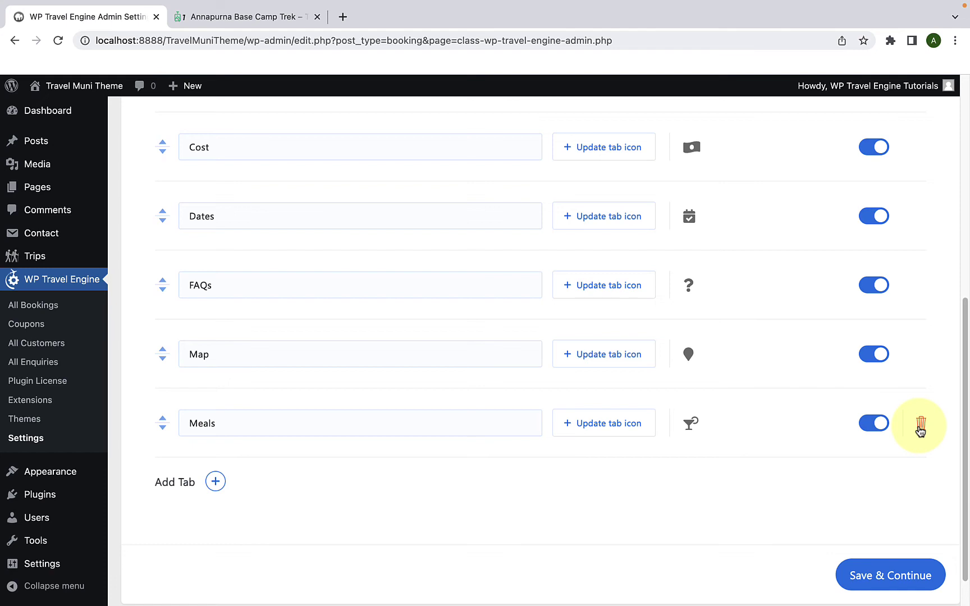
pyautogui.click(920, 428)
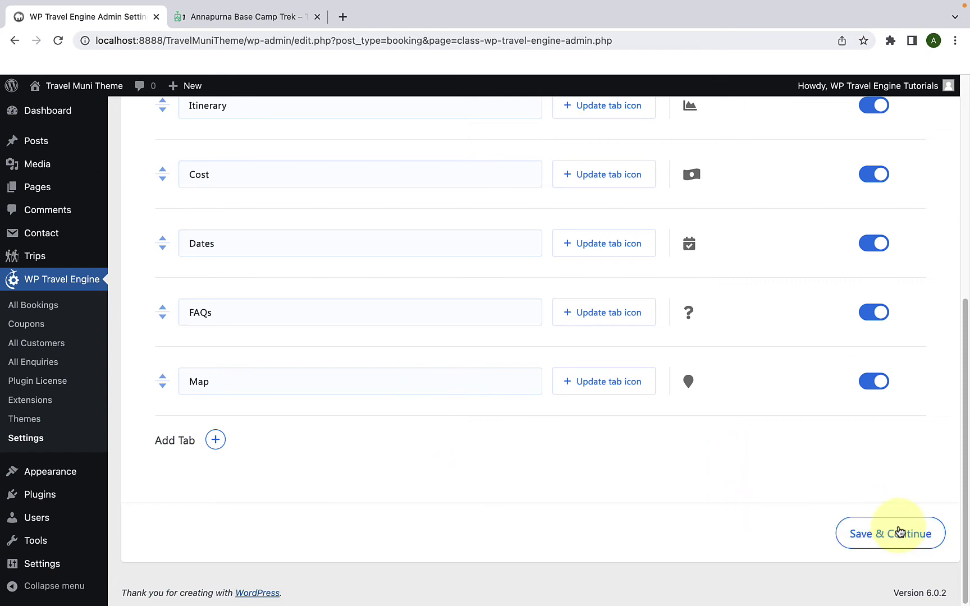
pyautogui.click(898, 531)
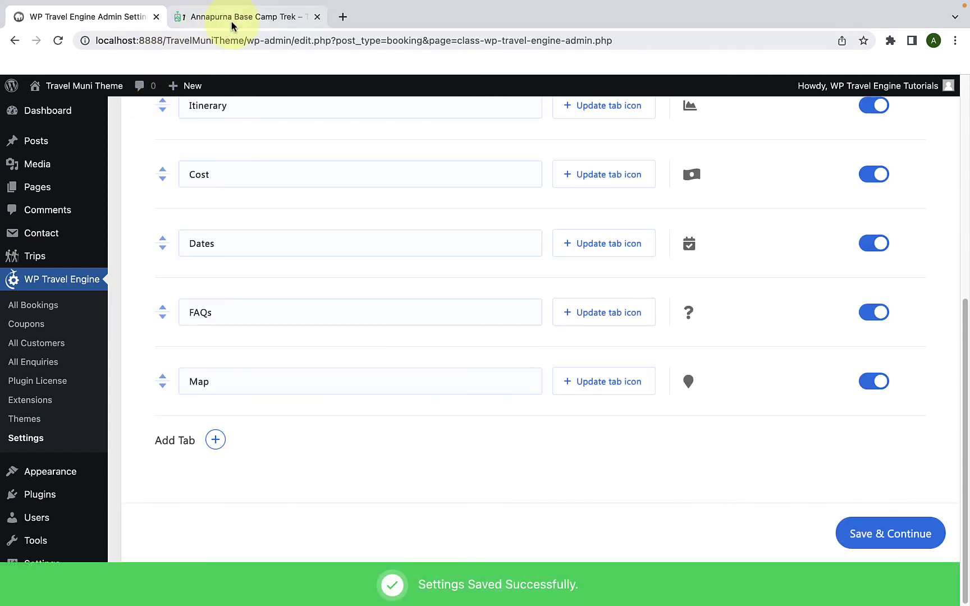
pyautogui.click(232, 19)
# Reload the live trip page to confirm Meals is gone from its tab bar
pyautogui.scroll(-15, 430, 488)
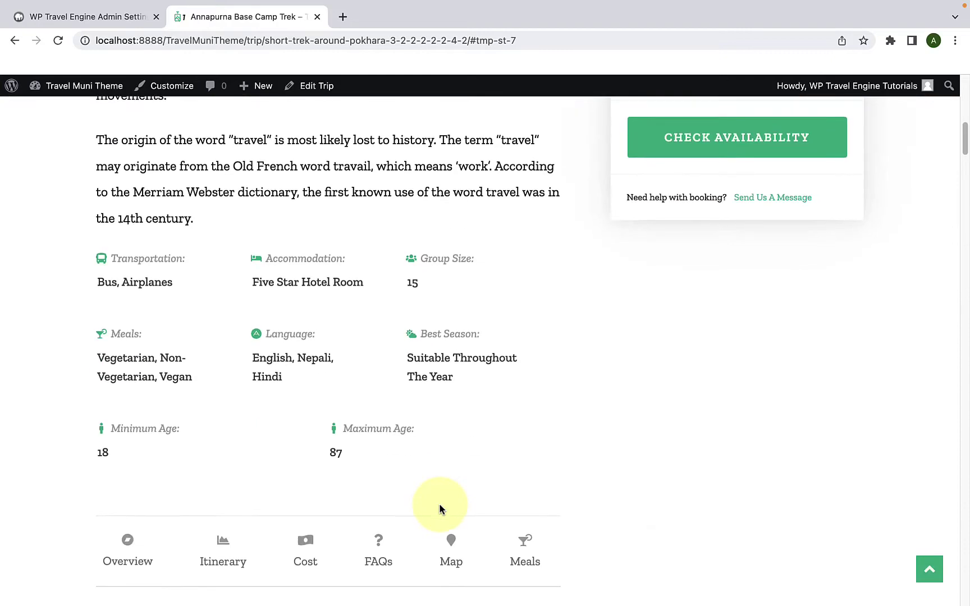
pyautogui.click(57, 41)
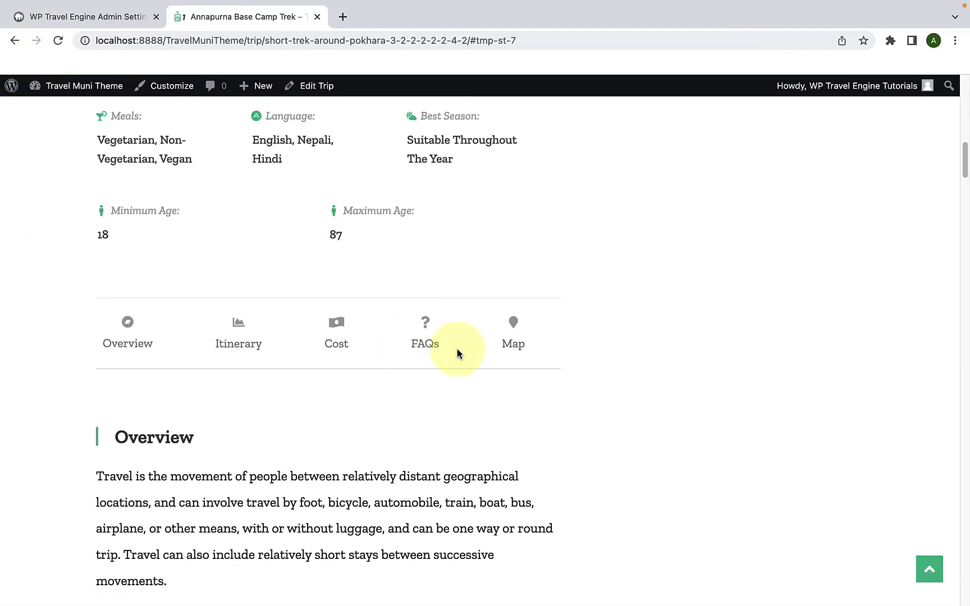